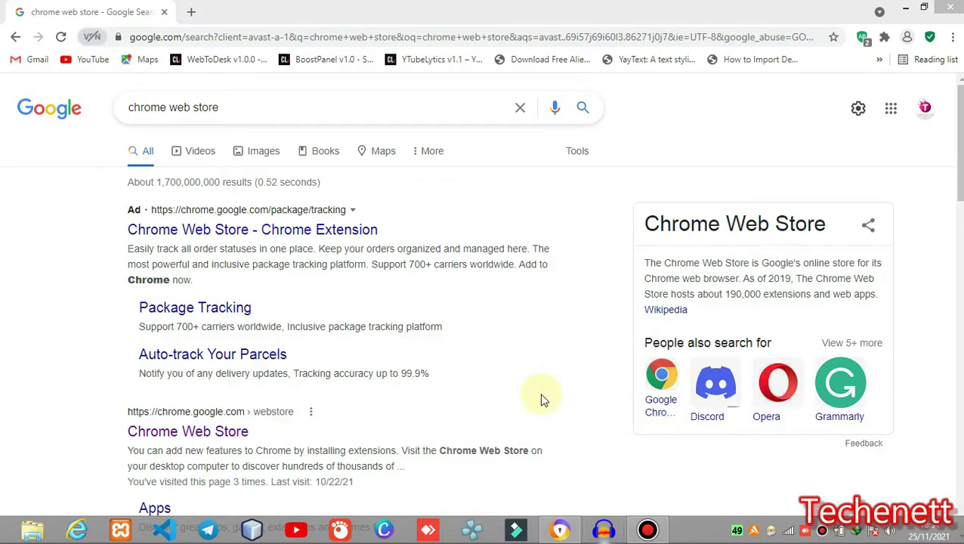
- Open the official Chrome Web Store site from the search results
left_click(584, 385)
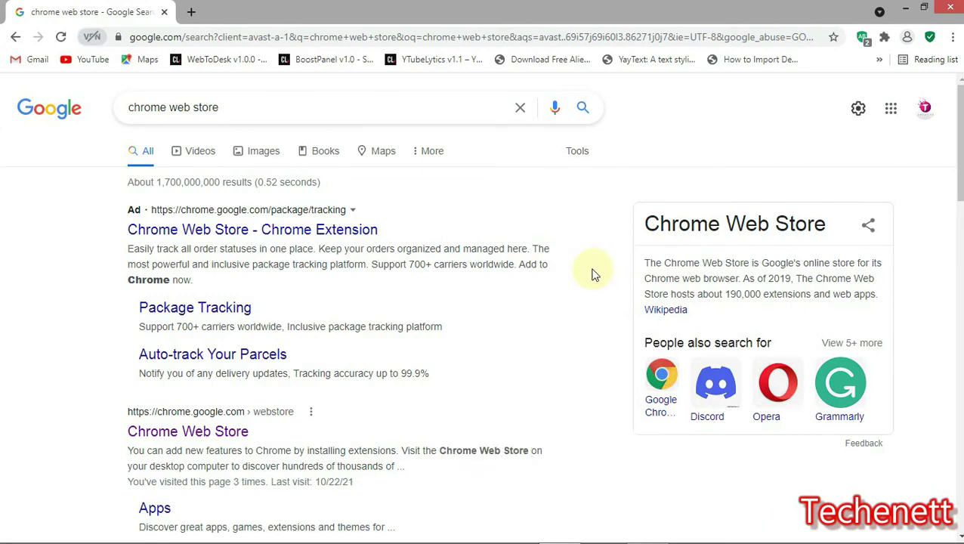
scroll(593, 274, "down", 1)
scroll(592, 273, "up", 1)
scroll(591, 273, "down", 1)
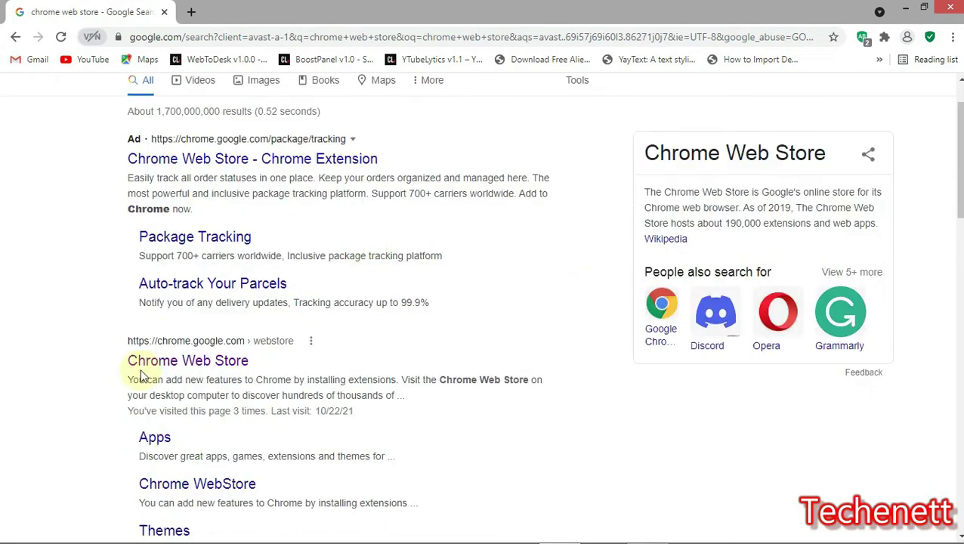
left_click(185, 363)
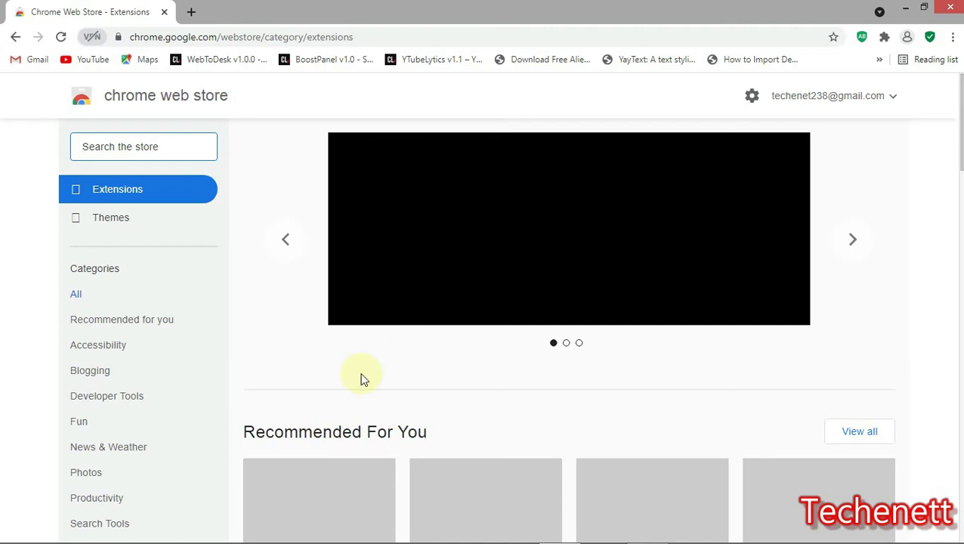
- Search the store for "cookie editor" and dismiss the search suggestions
scroll(361, 377, "down", 5)
scroll(361, 377, "up", 5)
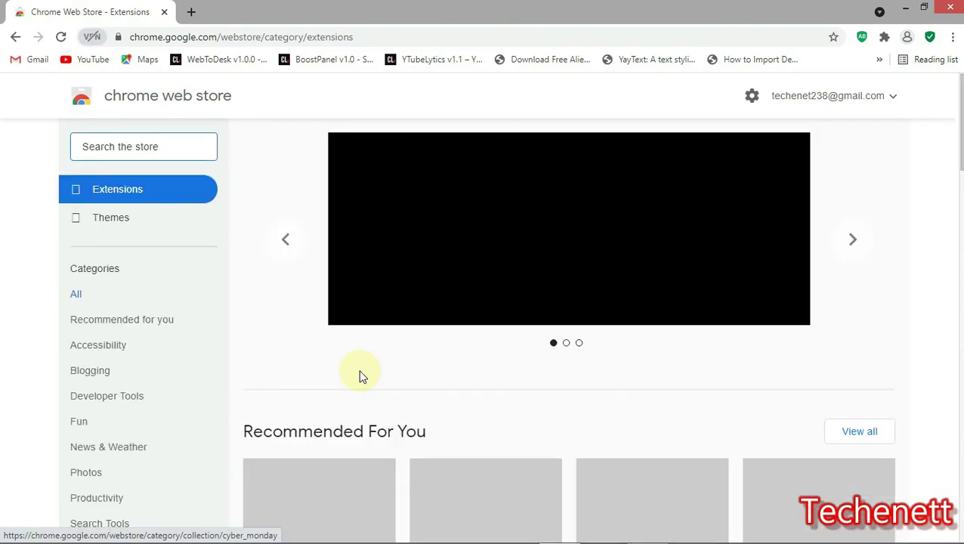
left_click(128, 157)
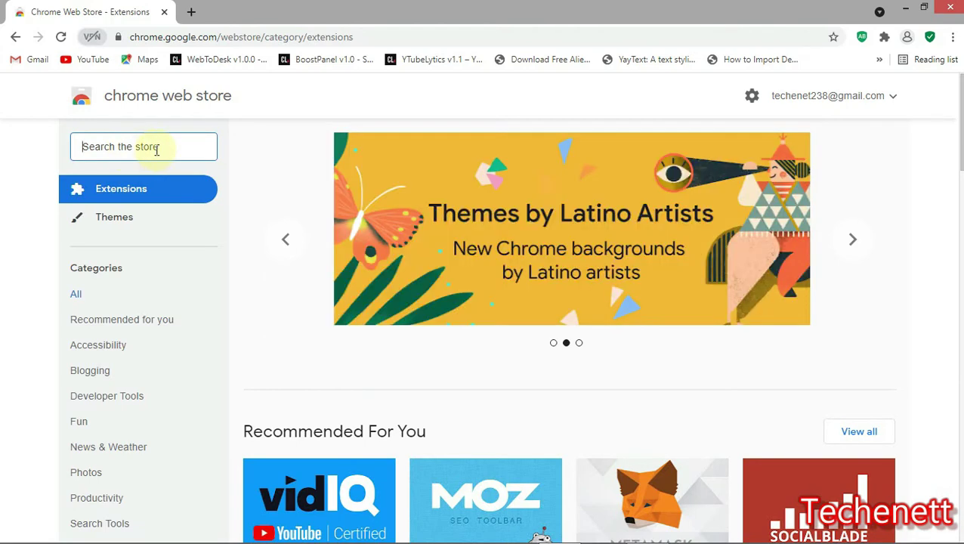
type("cookie edit")
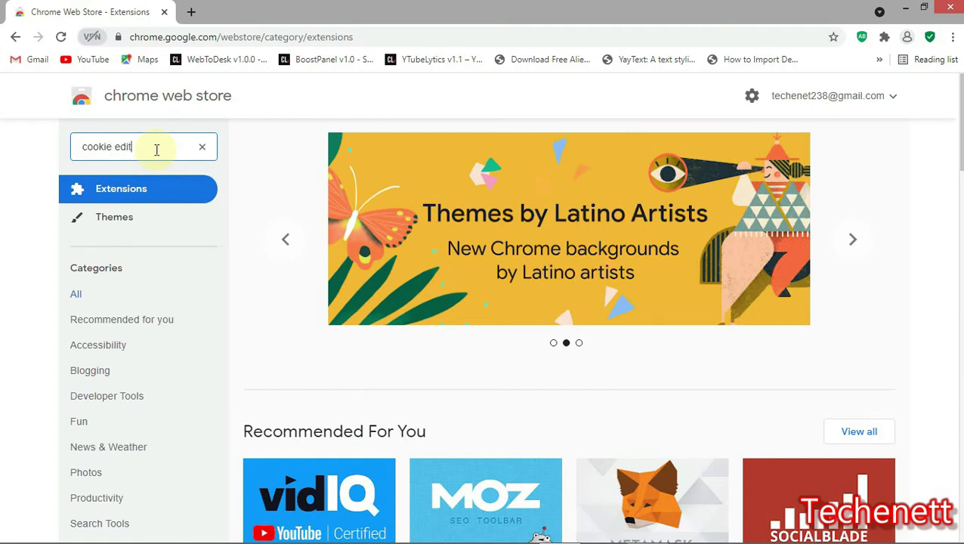
type("or")
key("Return")
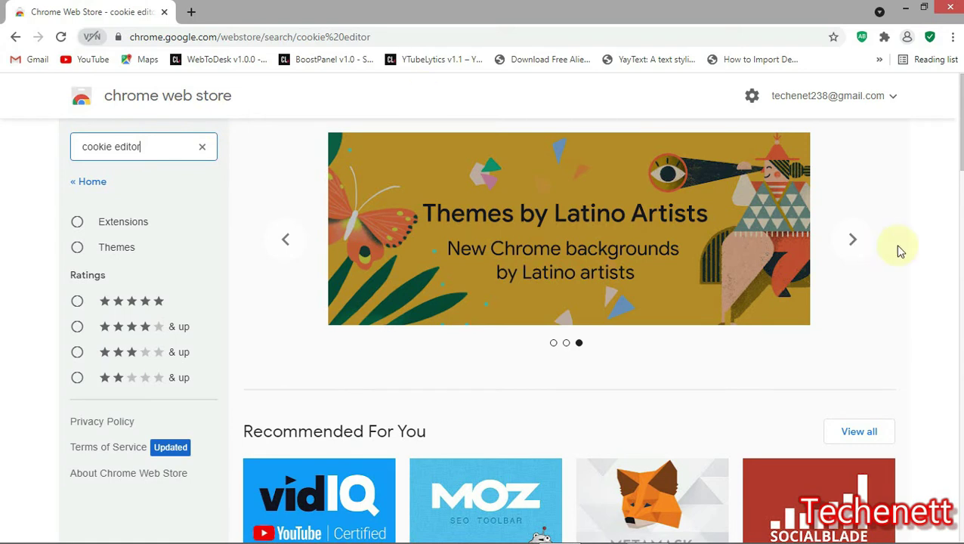
mouse_move(564, 6)
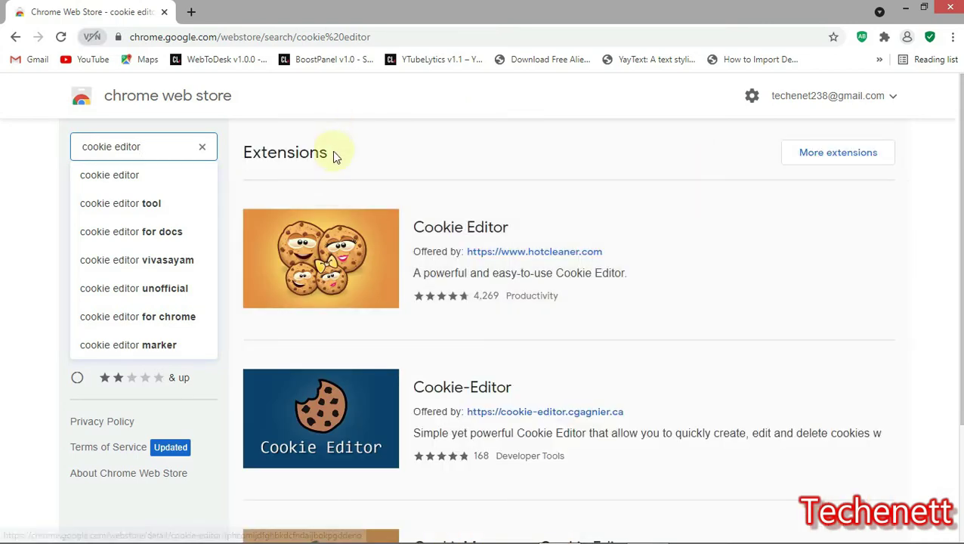
left_click_drag(211, 177, 393, 162)
left_click(398, 166)
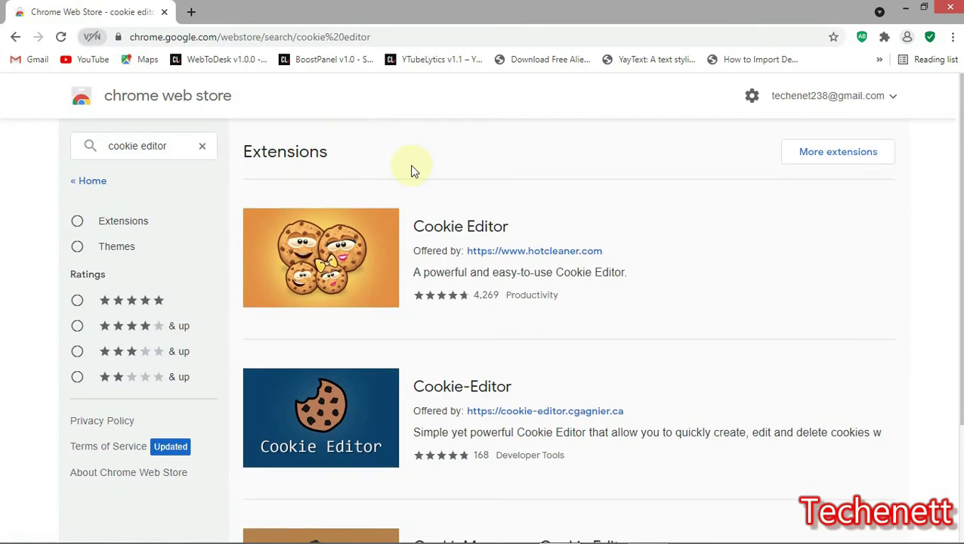
- Look over the extension results and open the Cookie-Editor listing offered by cookie-editor.cgagnier.ca
scroll(512, 232, "down", 2)
scroll(512, 232, "up", 2)
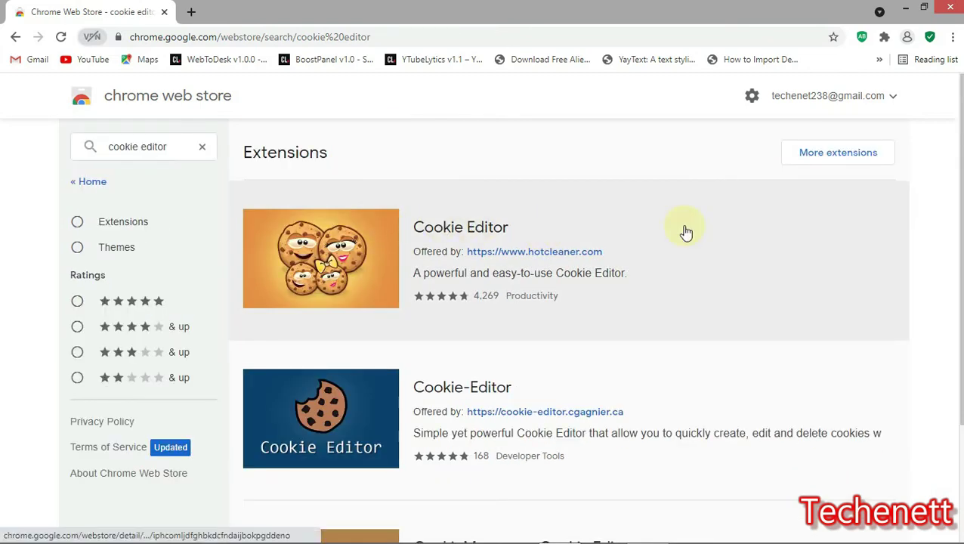
scroll(469, 249, "down", 2)
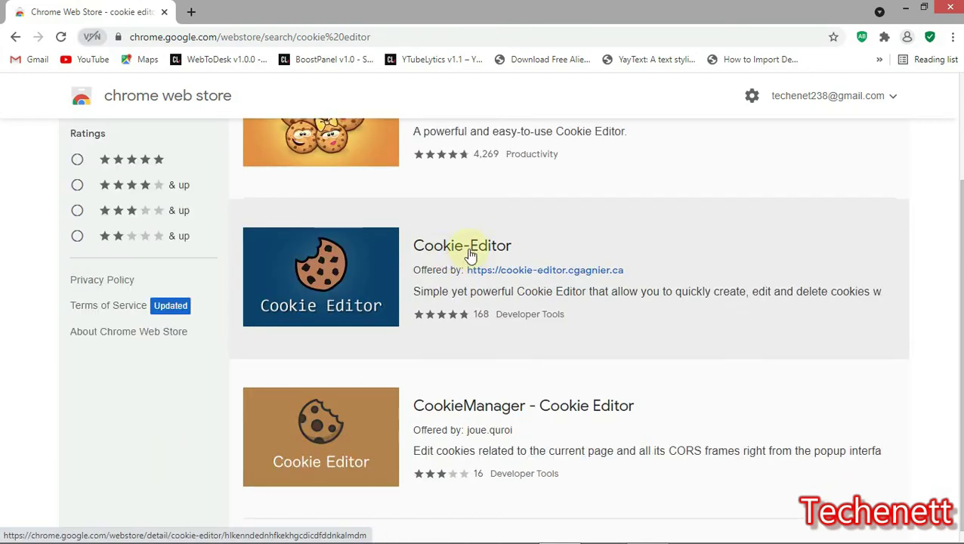
scroll(582, 412, "down", 1)
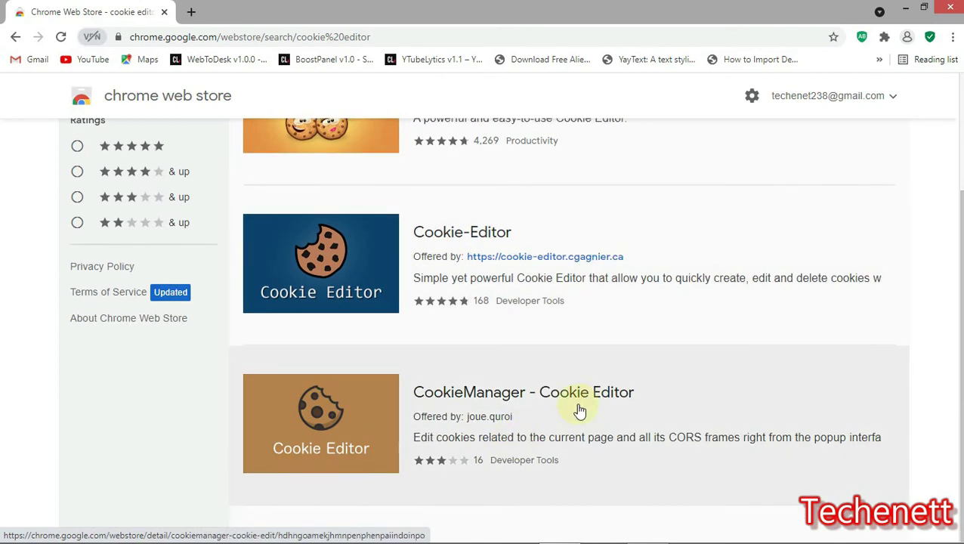
scroll(521, 250, "up", 2)
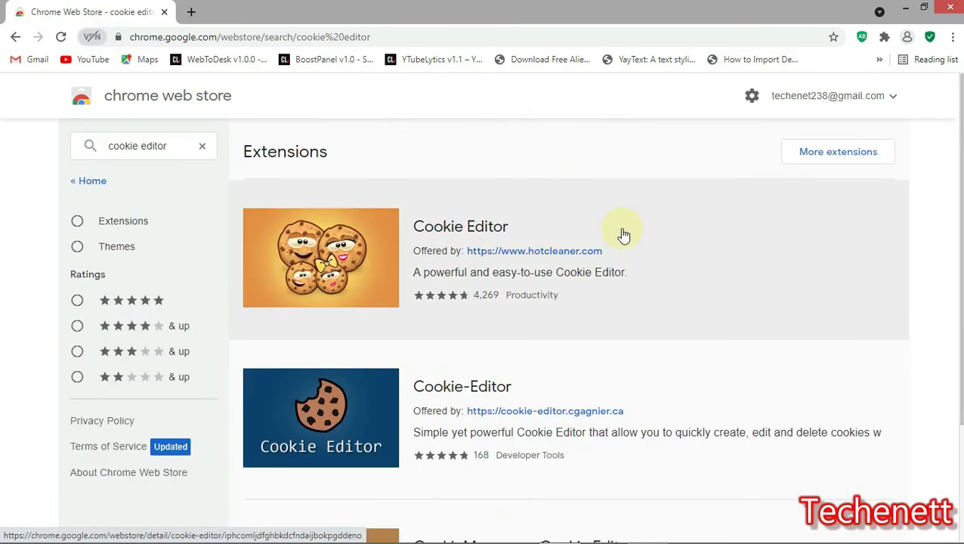
scroll(619, 232, "down", 1)
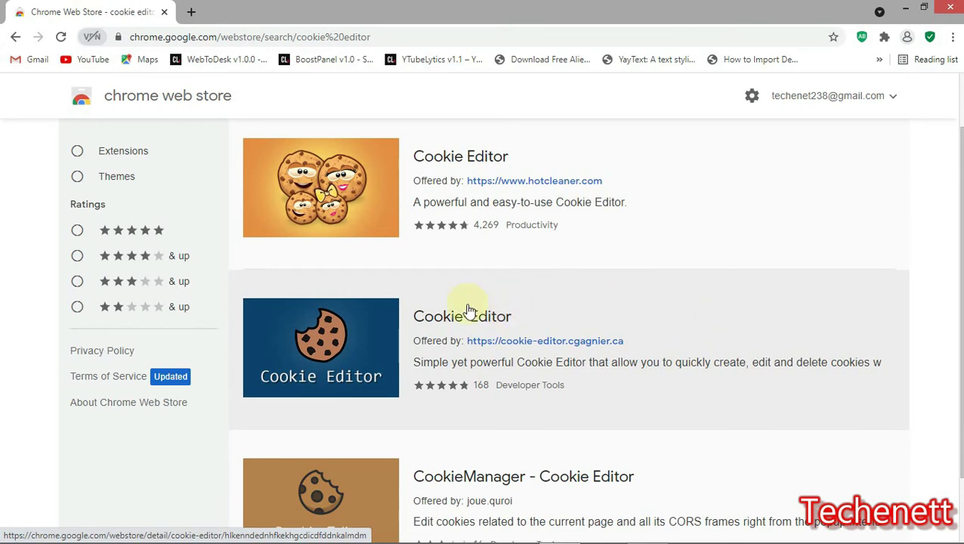
left_click(603, 322)
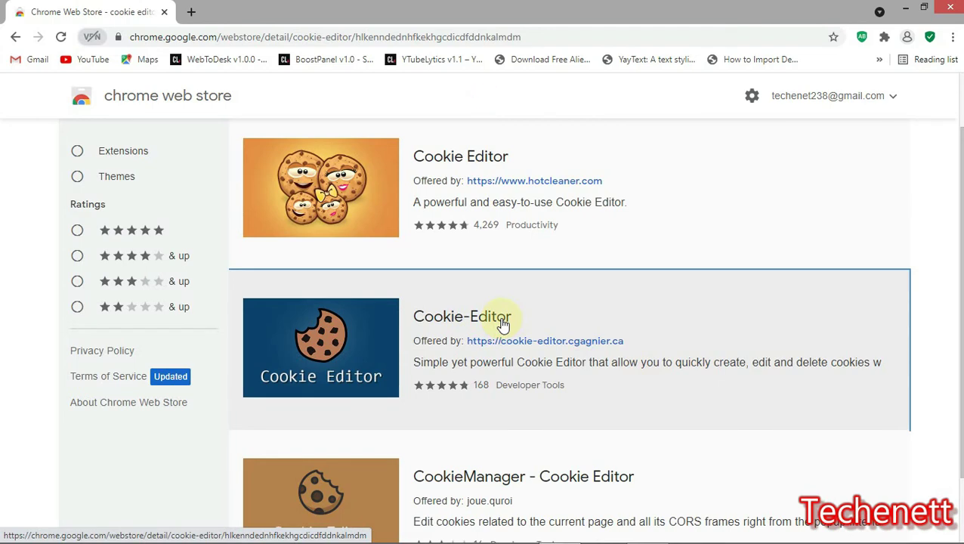
left_click(514, 396)
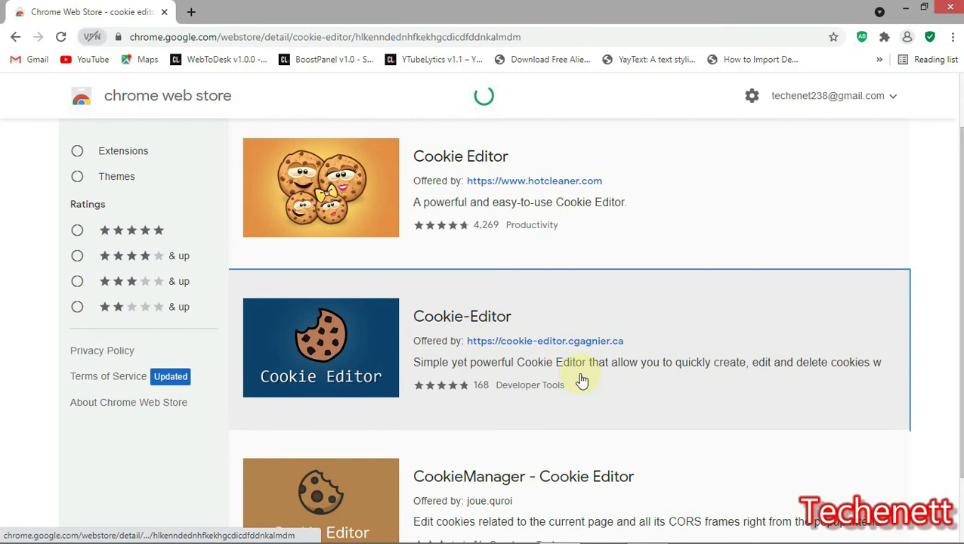
scroll(559, 373, "down", 1)
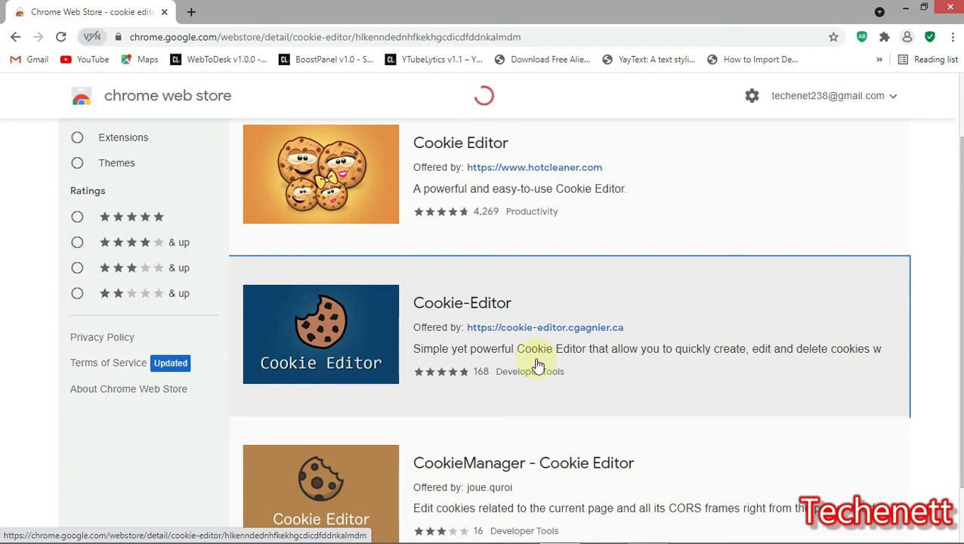
left_click(554, 292)
left_click(555, 292)
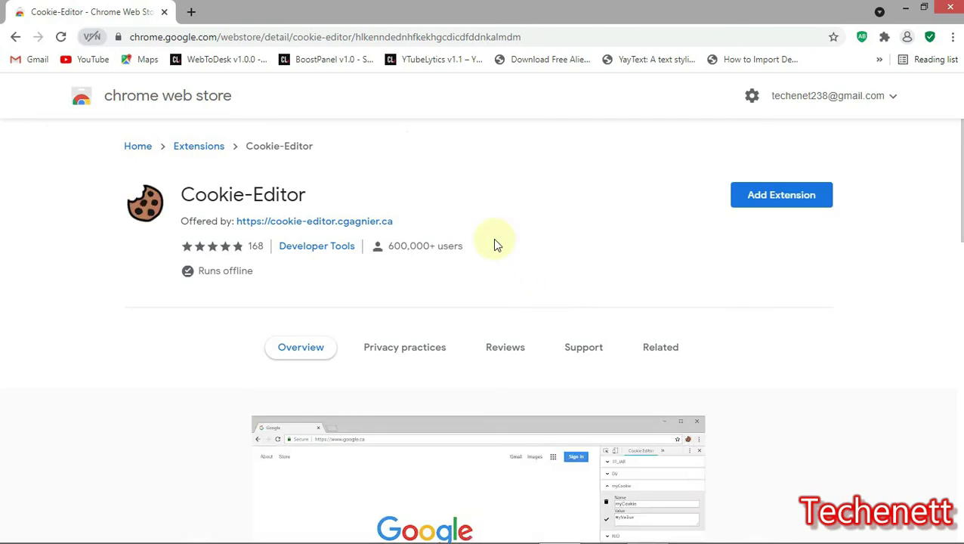
- Review the Cookie-Editor overview and add the extension to the browser
left_click_drag(343, 221, 179, 195)
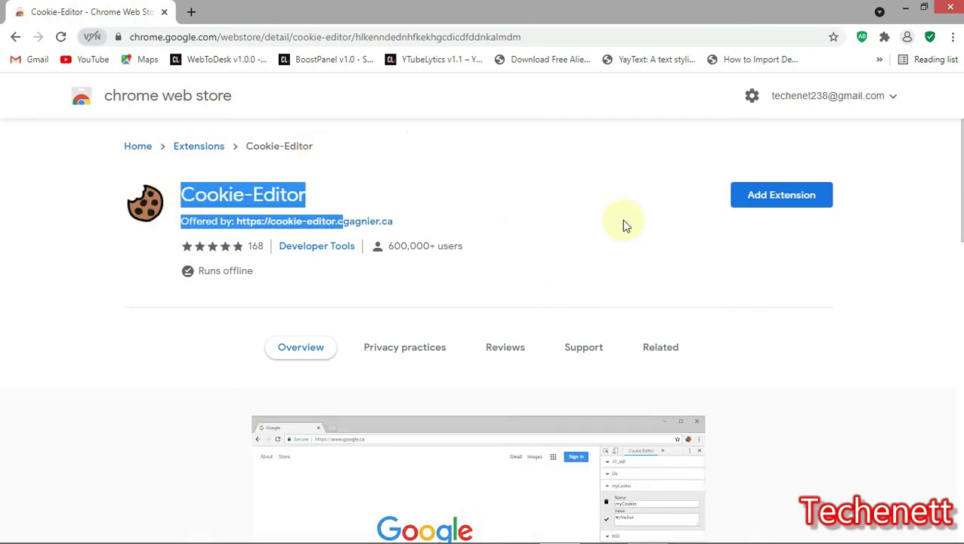
left_click(633, 230)
scroll(633, 234, "down", 3)
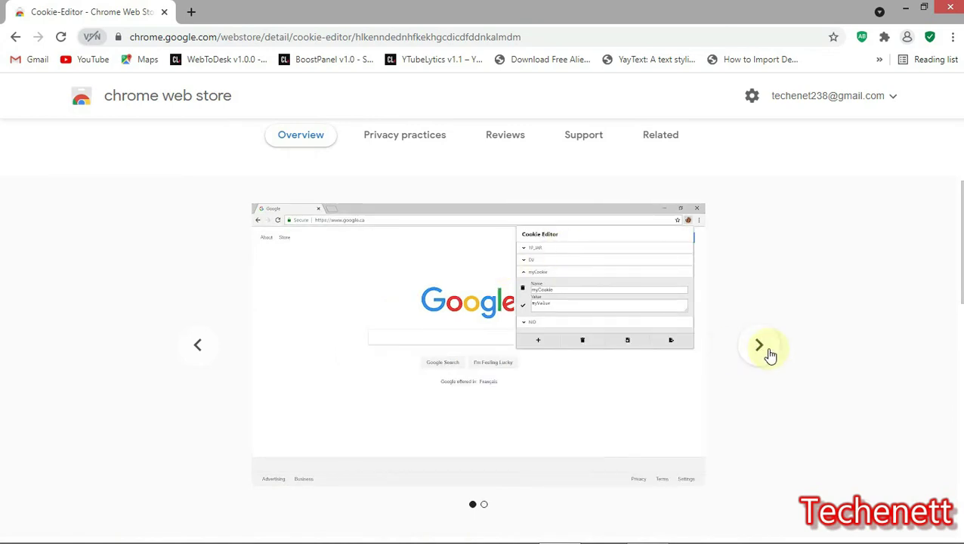
scroll(712, 281, "up", 3)
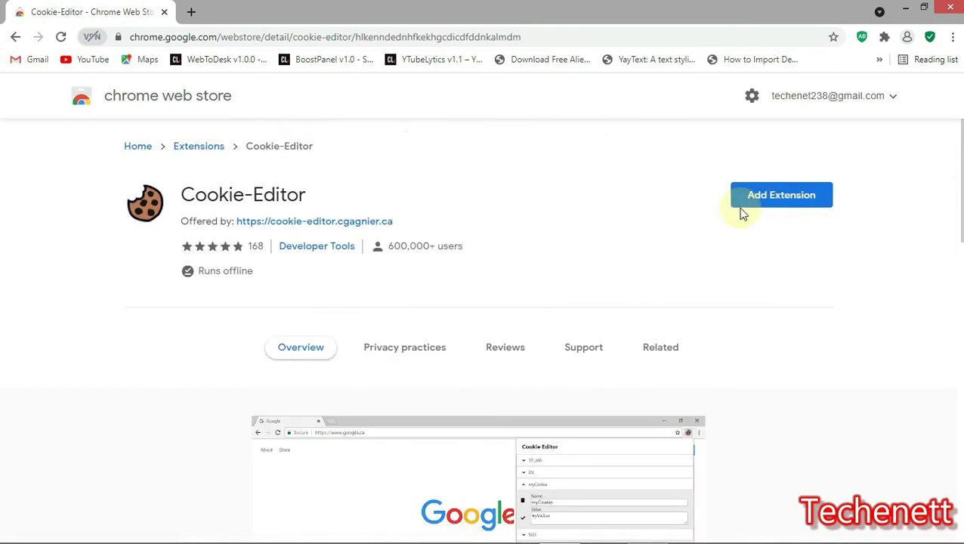
left_click(784, 200)
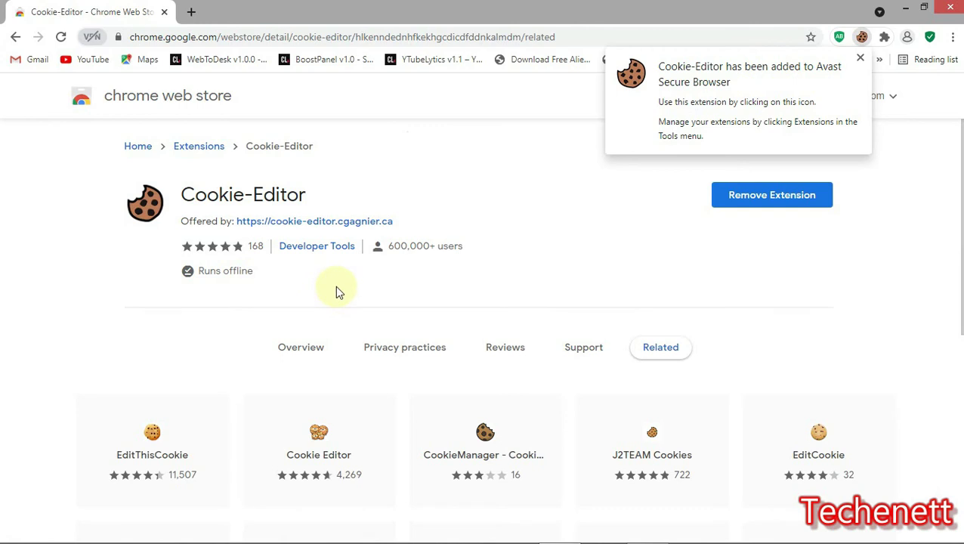
- Pin the Cookie-Editor extension to the browser toolbar
left_click(883, 40)
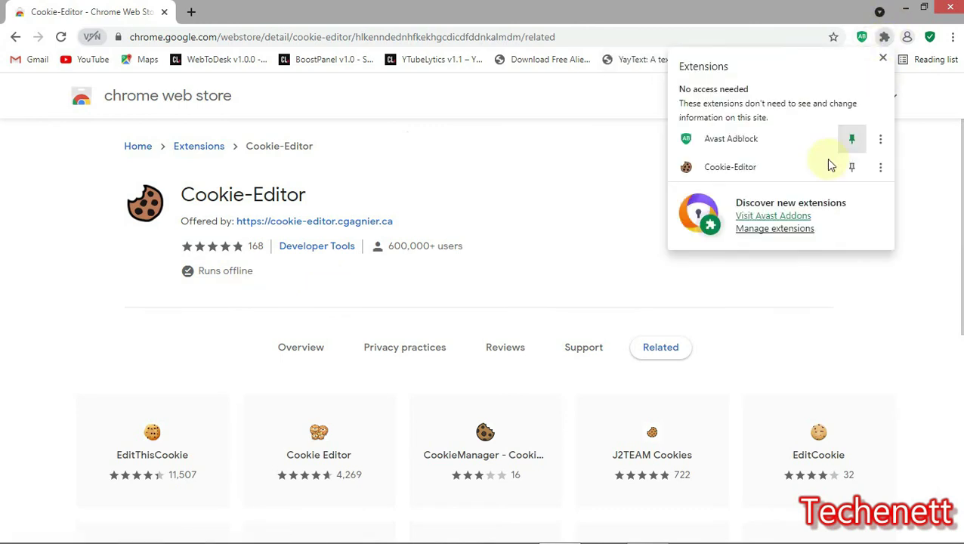
left_click(851, 171)
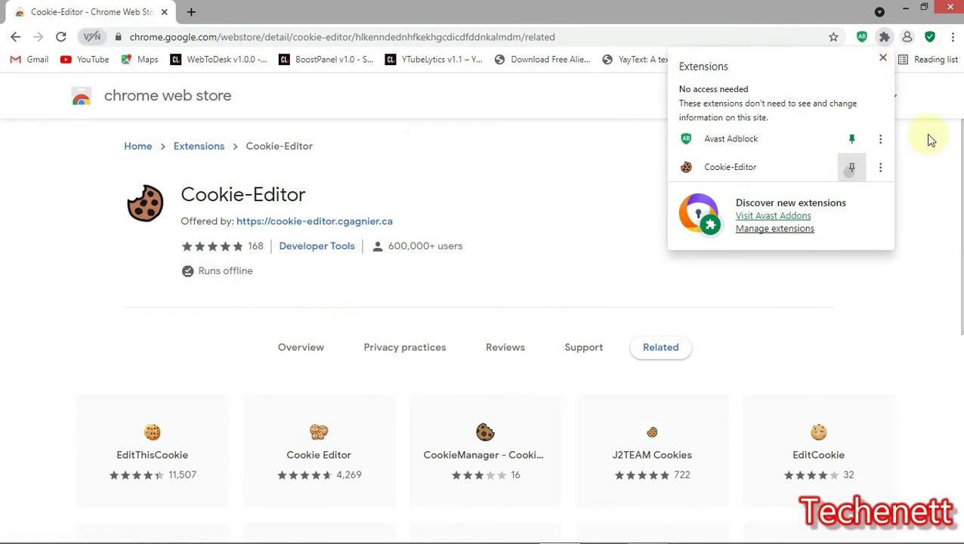
left_click(863, 44)
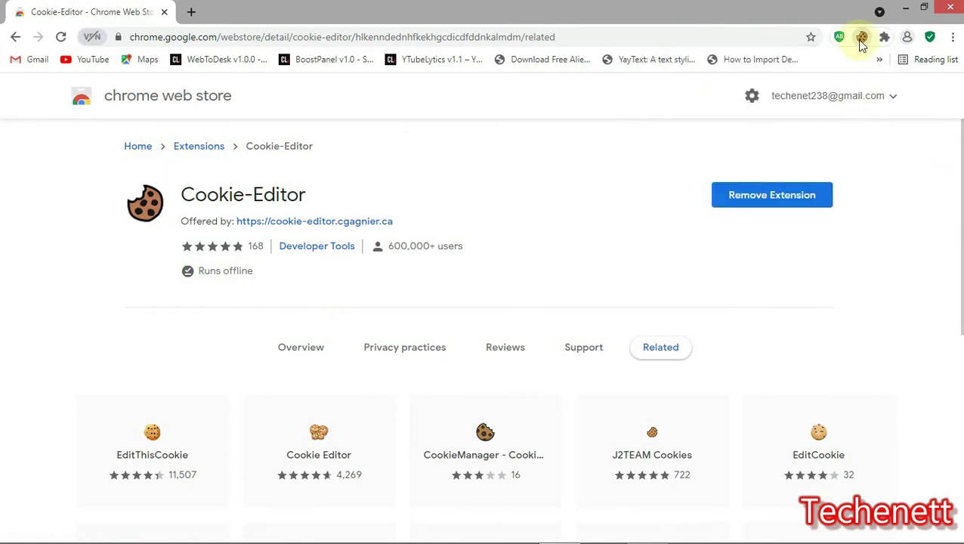
- Open Cookie-Editor and look through the list of cookies stored for the current site
left_click(861, 42)
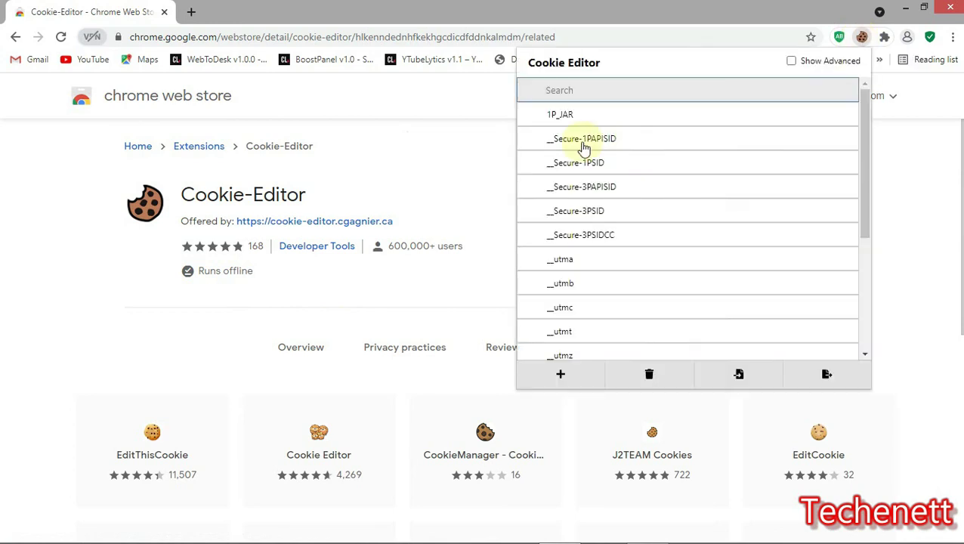
scroll(533, 151, "down", 4)
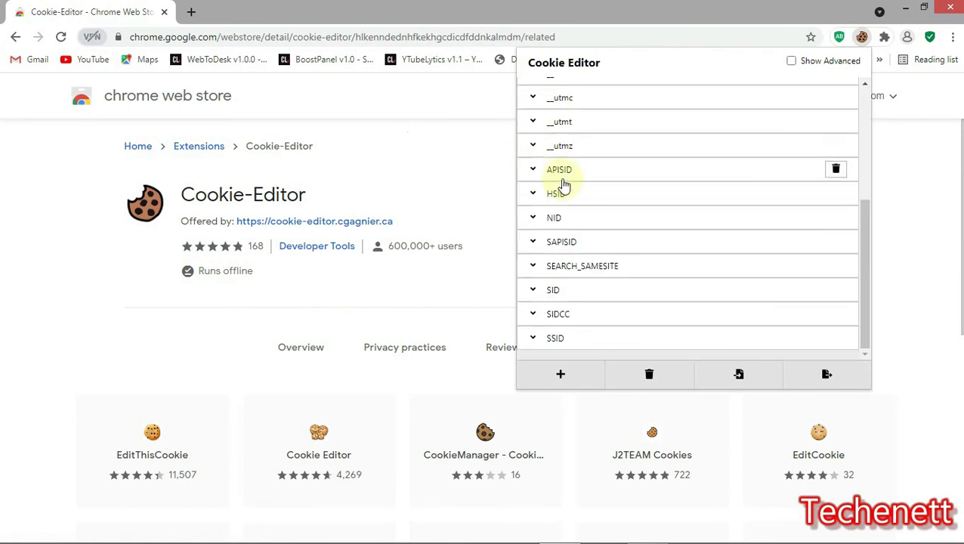
scroll(536, 145, "up", 3)
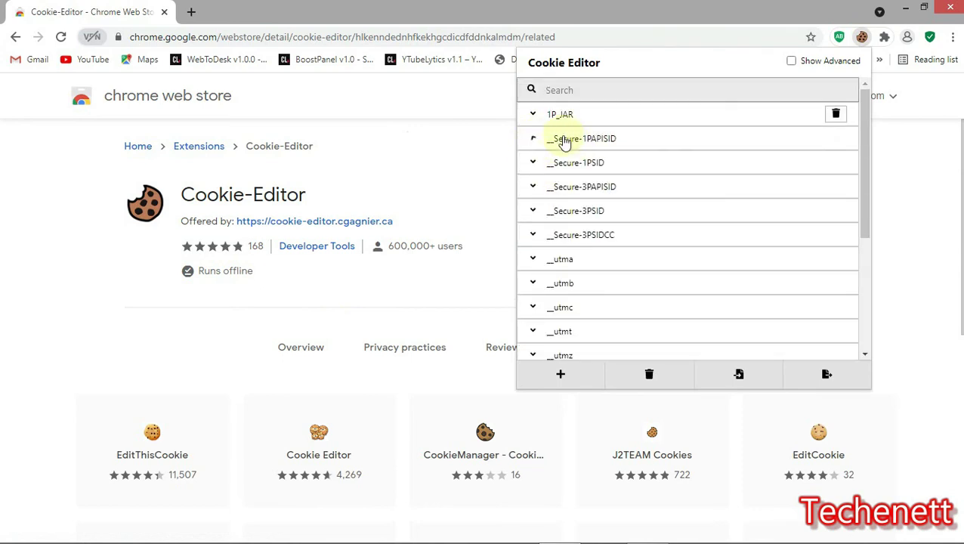
left_click(537, 141)
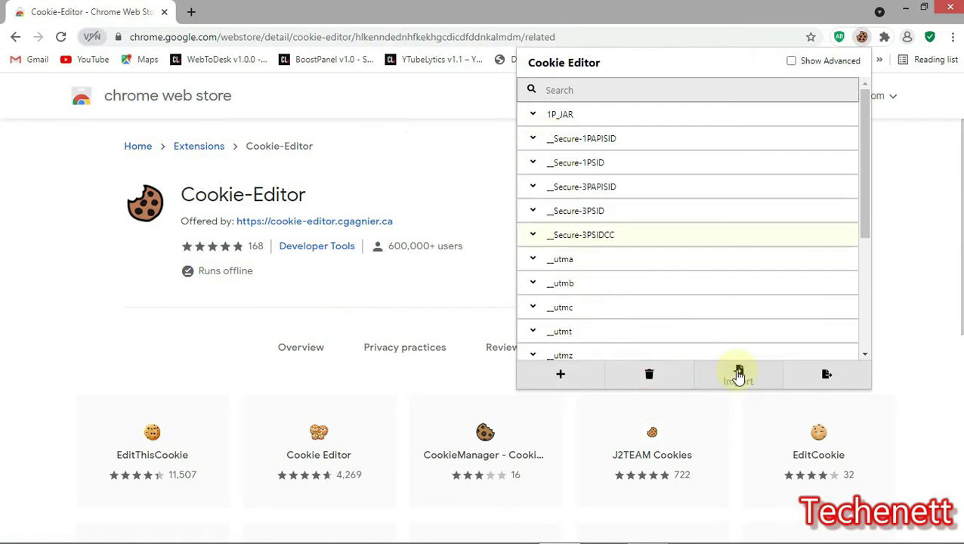
- View the JSON cookie import form, return to the cookie list and export the site's cookies
left_click(759, 369)
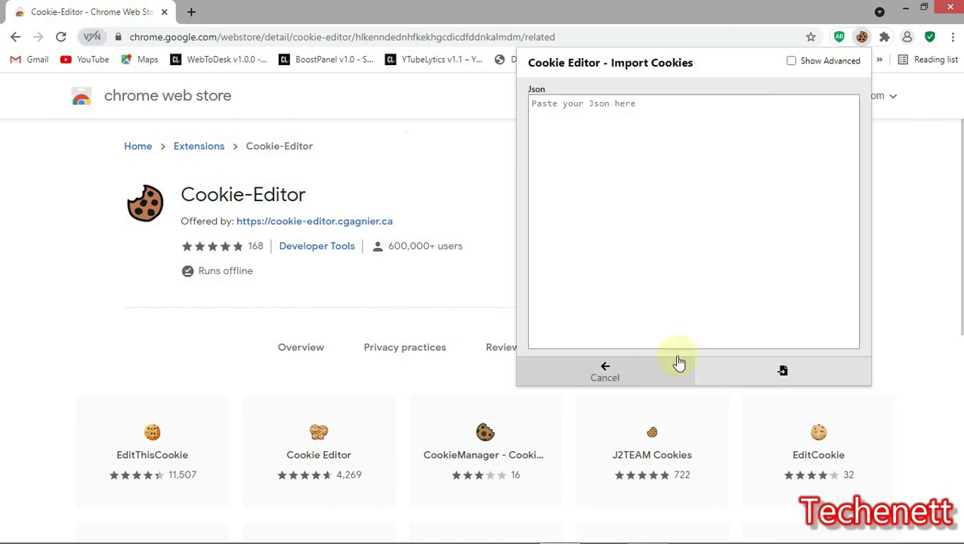
left_click(826, 381)
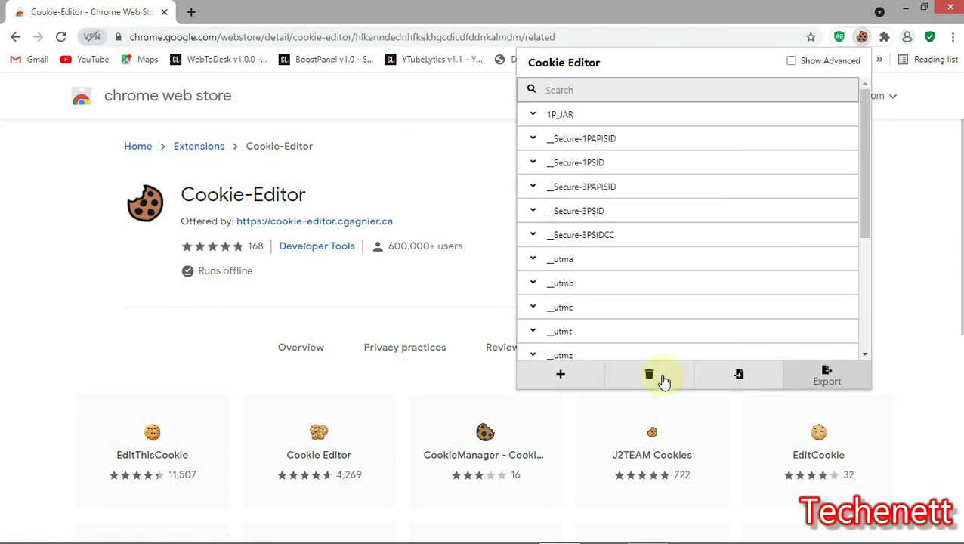
- Delete all of the current site's cookies, and view the Create a Cookie form before closing Cookie-Editor
left_click(657, 374)
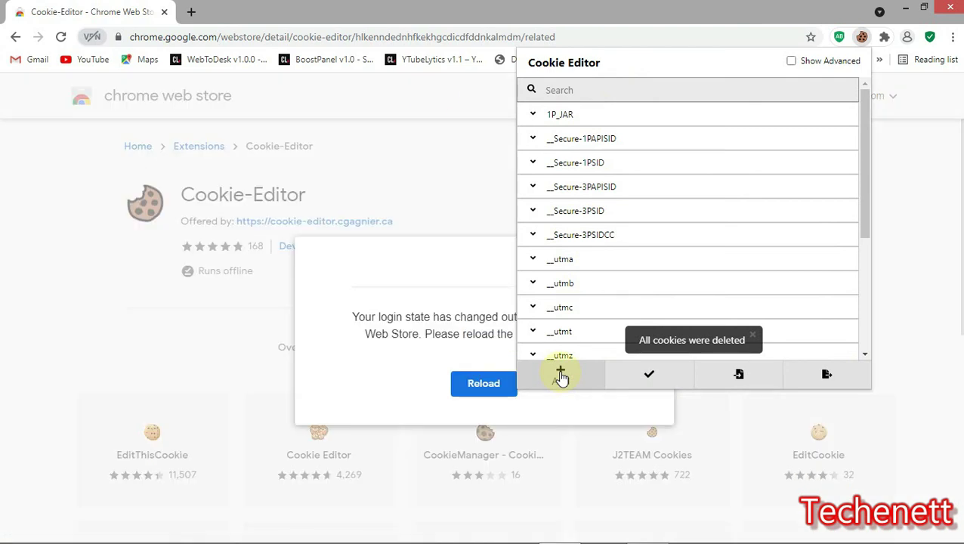
left_click(560, 374)
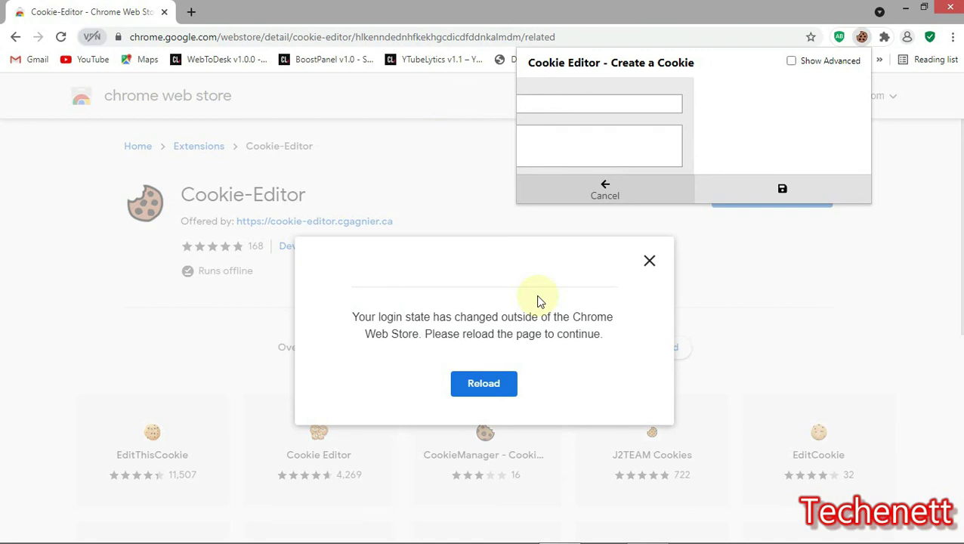
left_click_drag(587, 334, 816, 161)
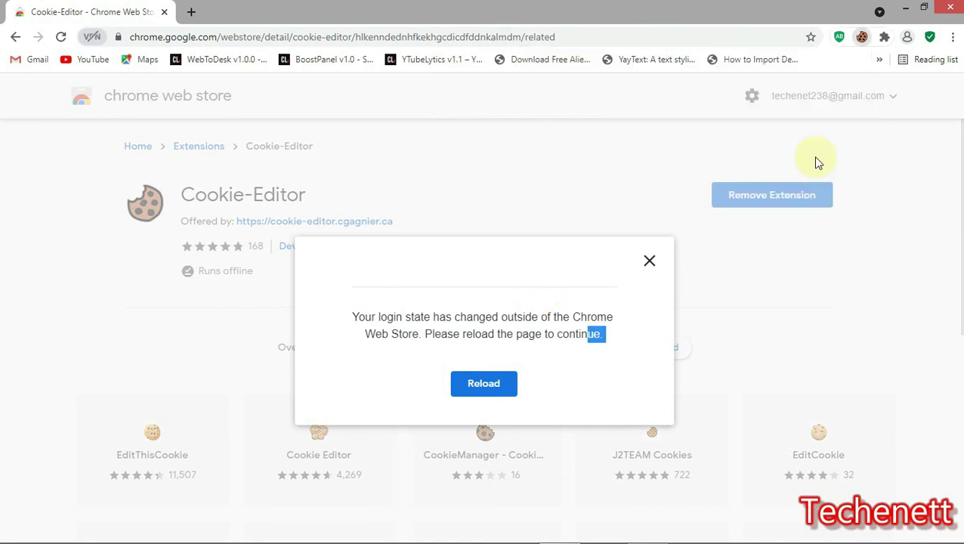